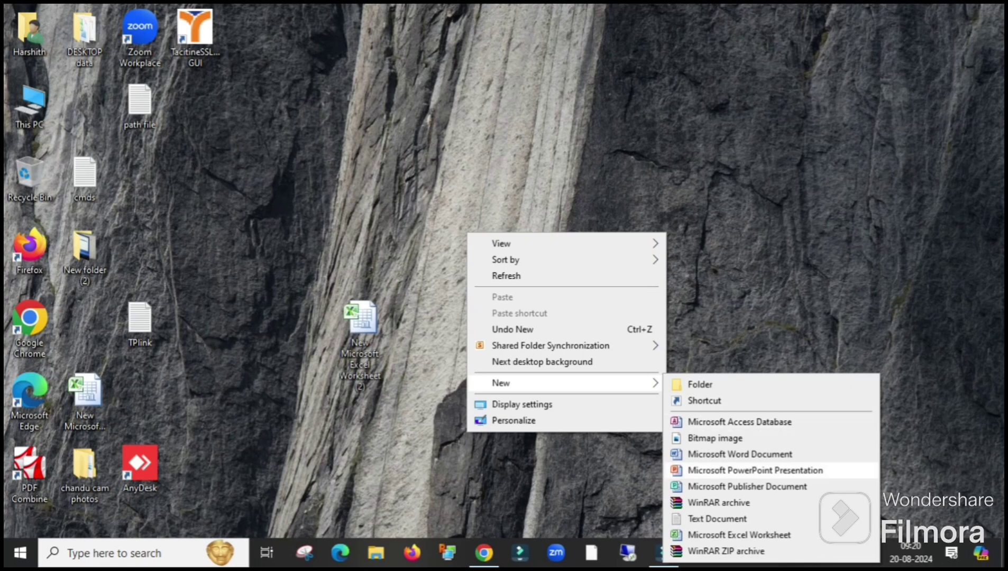
- Create a new Microsoft Excel worksheet file on the desktop, keeping its default name
left_click(740, 534)
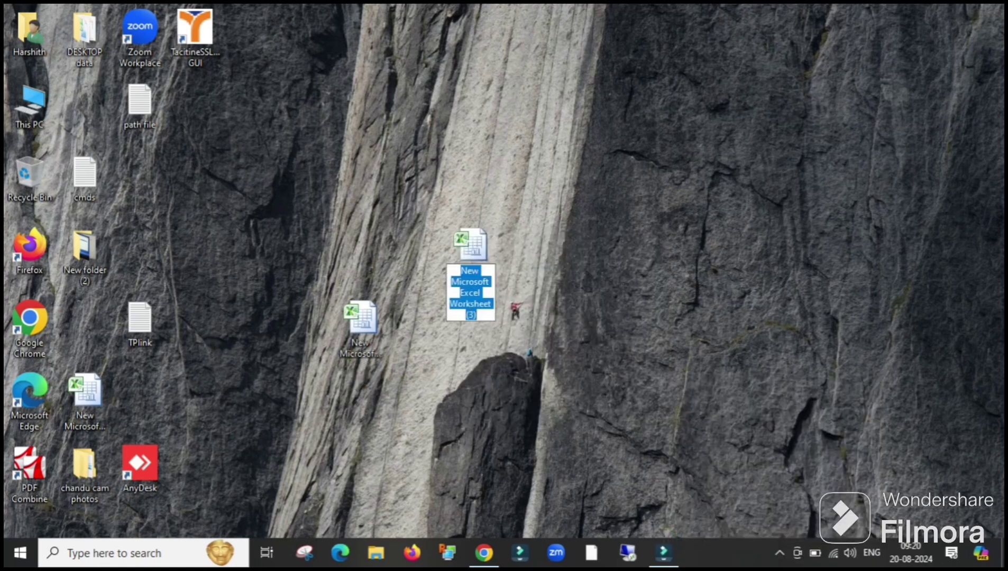
key("Return")
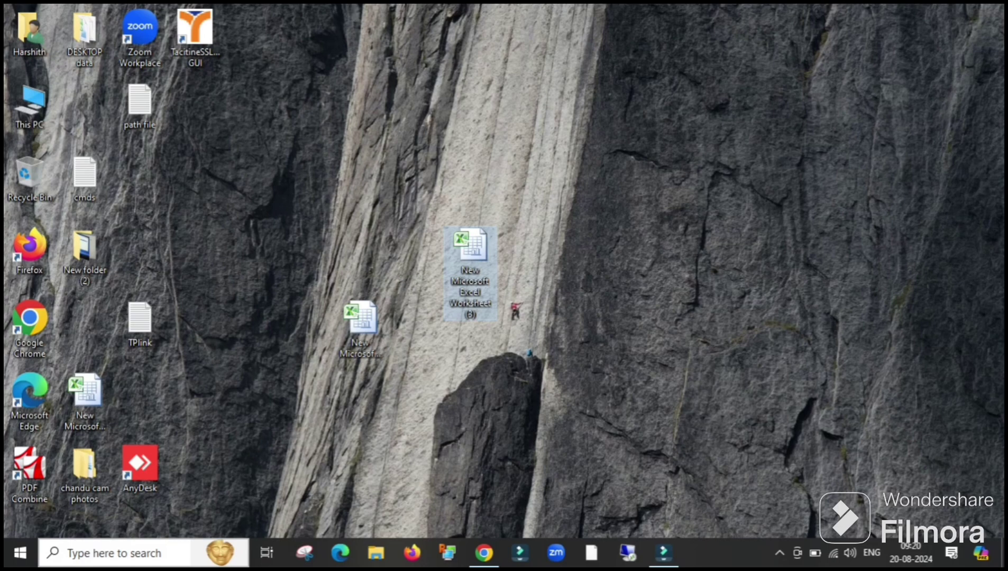
- Find Excel with the Windows search, launch the app and create a blank workbook
key("super+s")
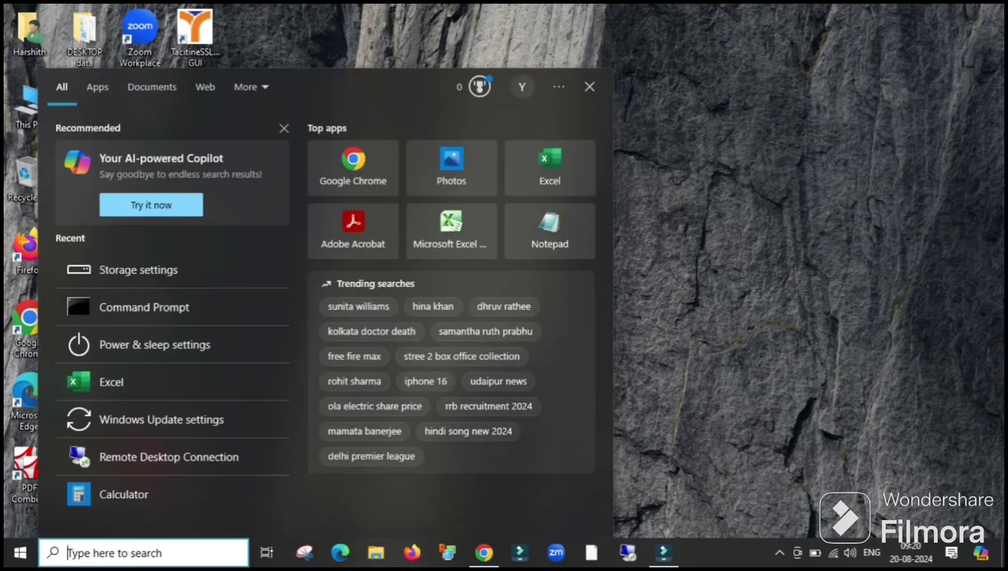
type("excel")
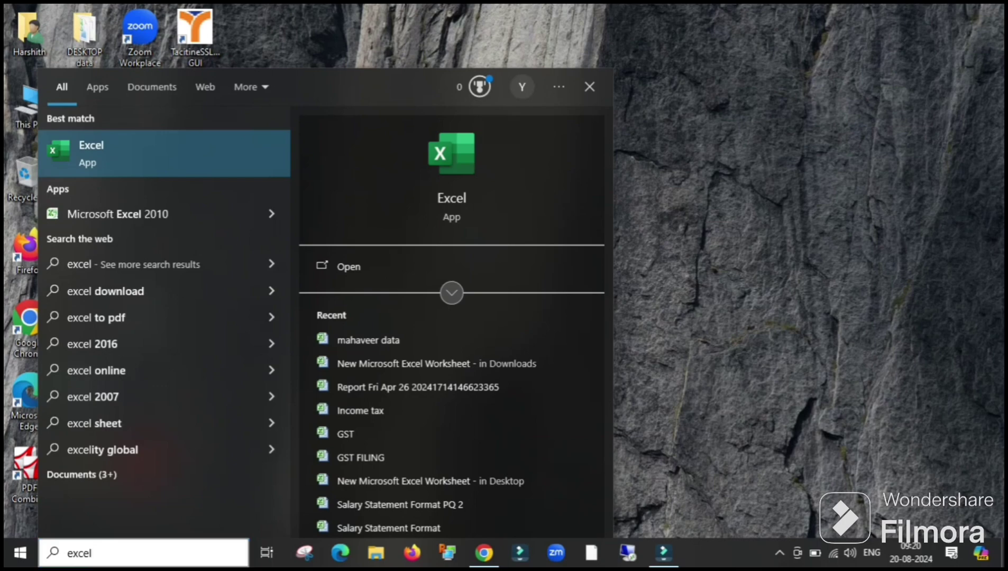
left_click(90, 153)
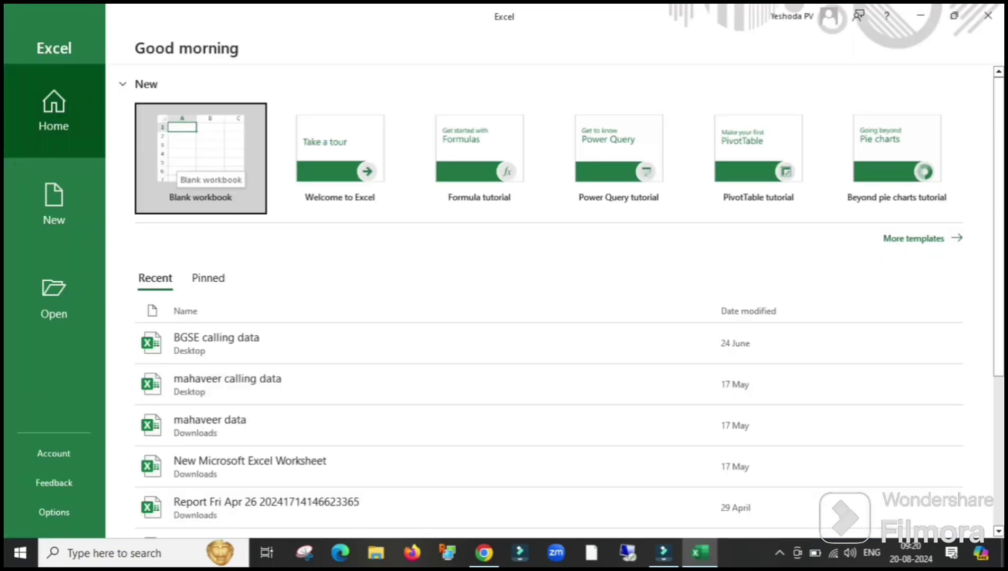
left_click(201, 169)
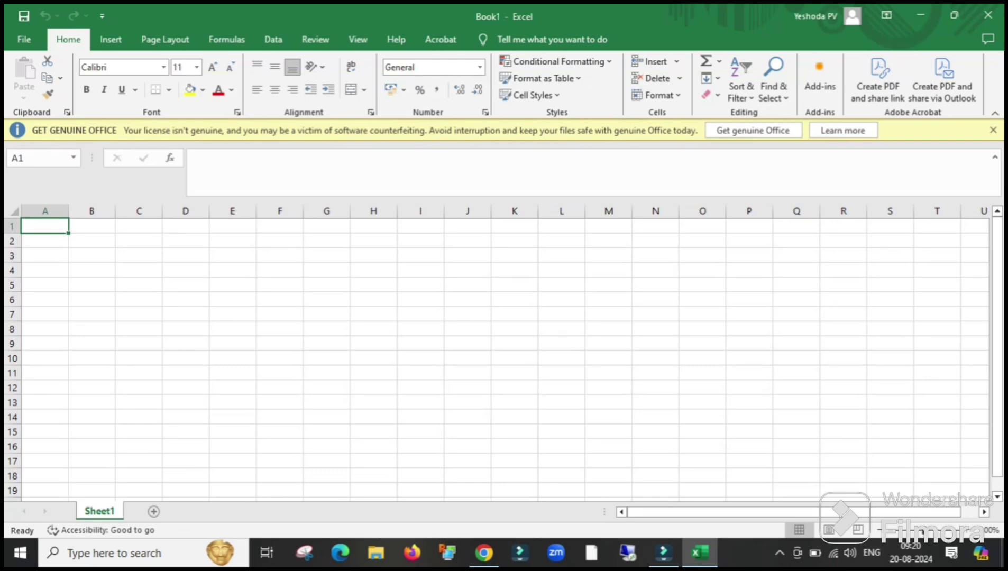
- Try entering the sample text "fjdfg" in cell I4 through the formula bar and erase it again
left_click(421, 270)
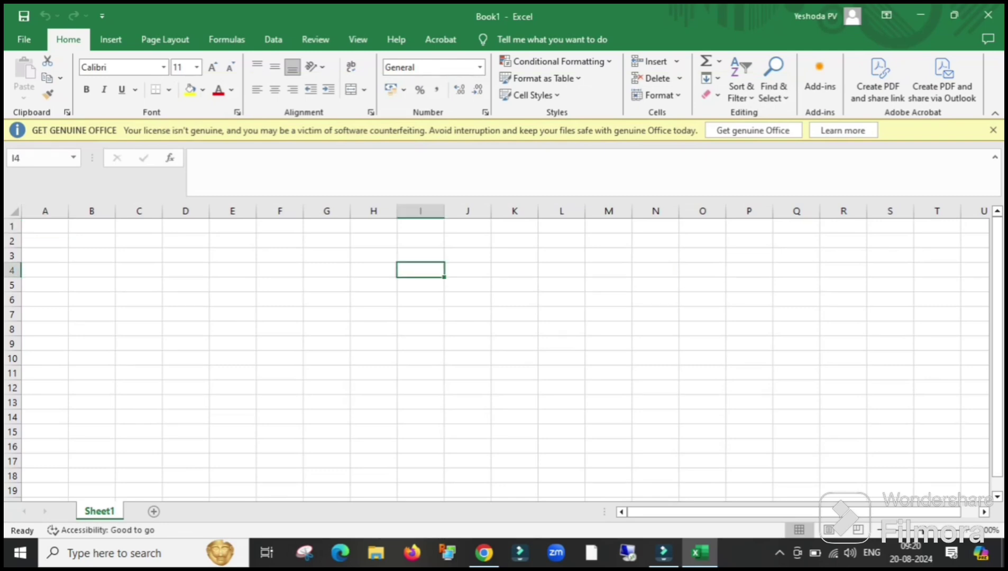
left_click(349, 180)
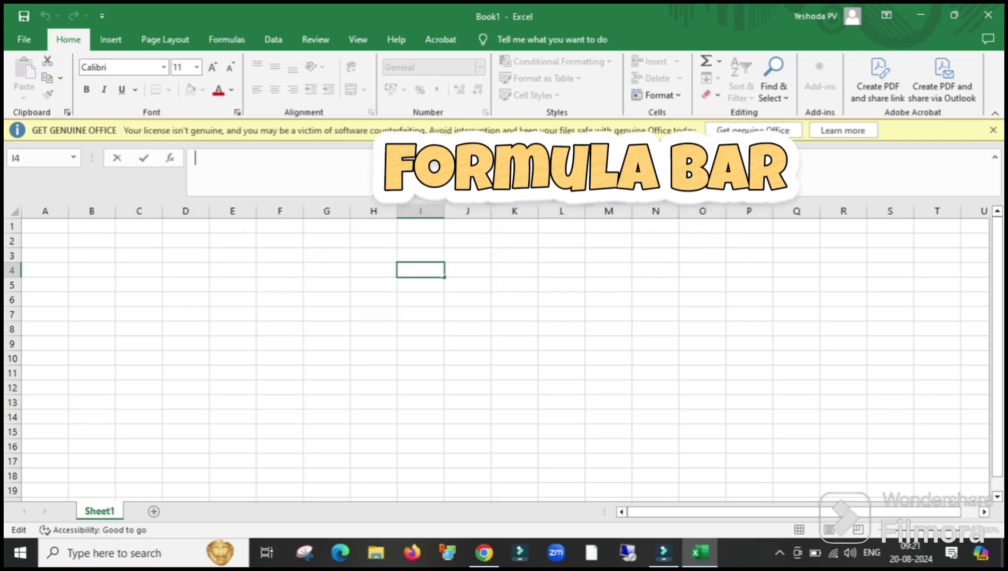
type("fjd")
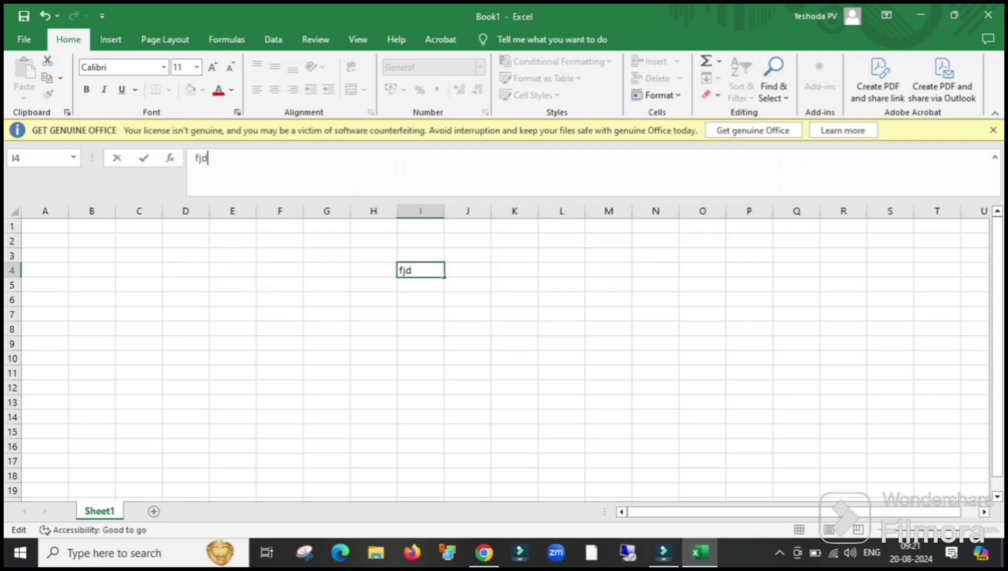
type("fg")
key("BackSpace")
key("BackSpace")
key("BackSpace")
key("BackSpace")
key("BackSpace")
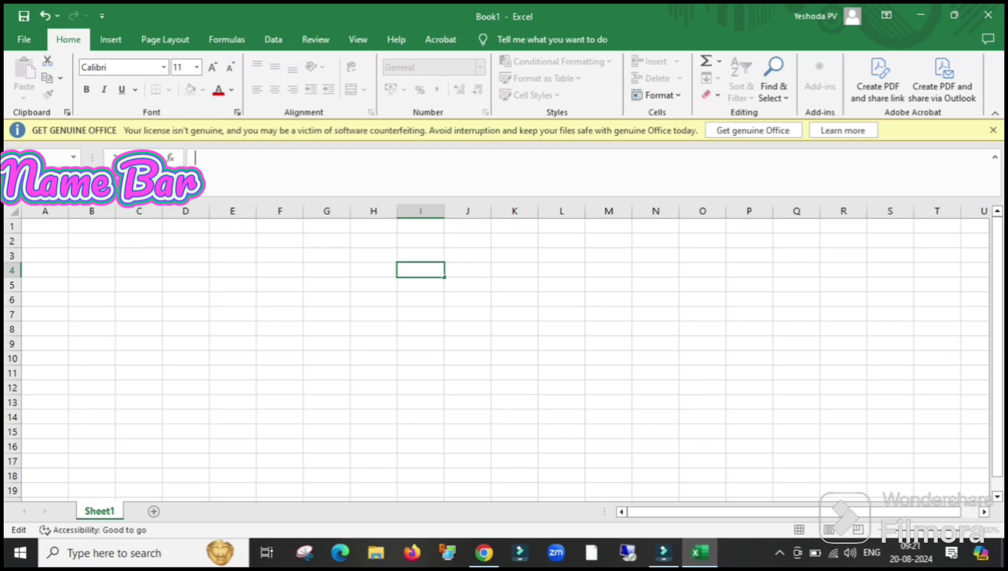
key("Return")
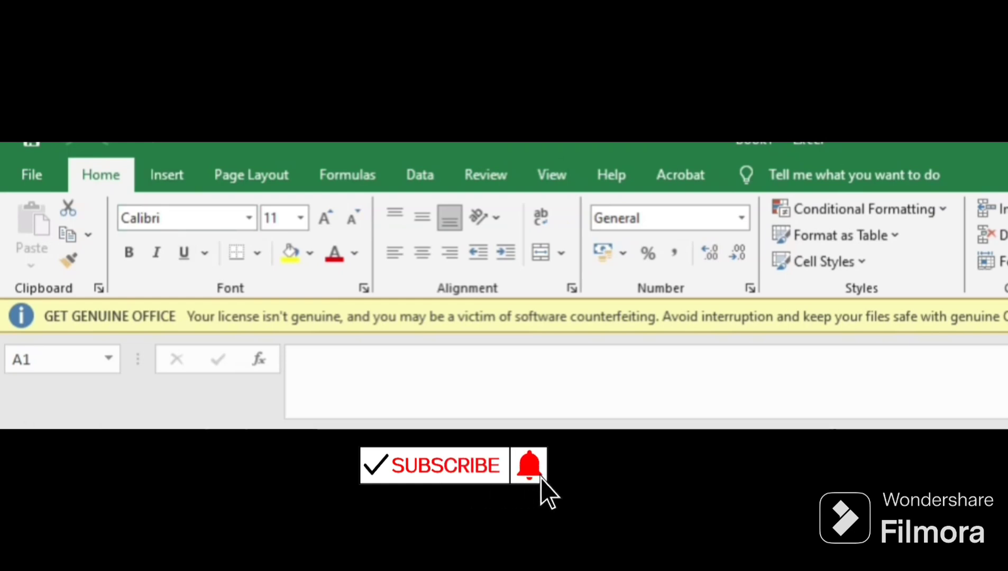
- Look through the ribbon's Insert, Page Layout, Formulas and Home command sets, returning to Insert
left_click(167, 175)
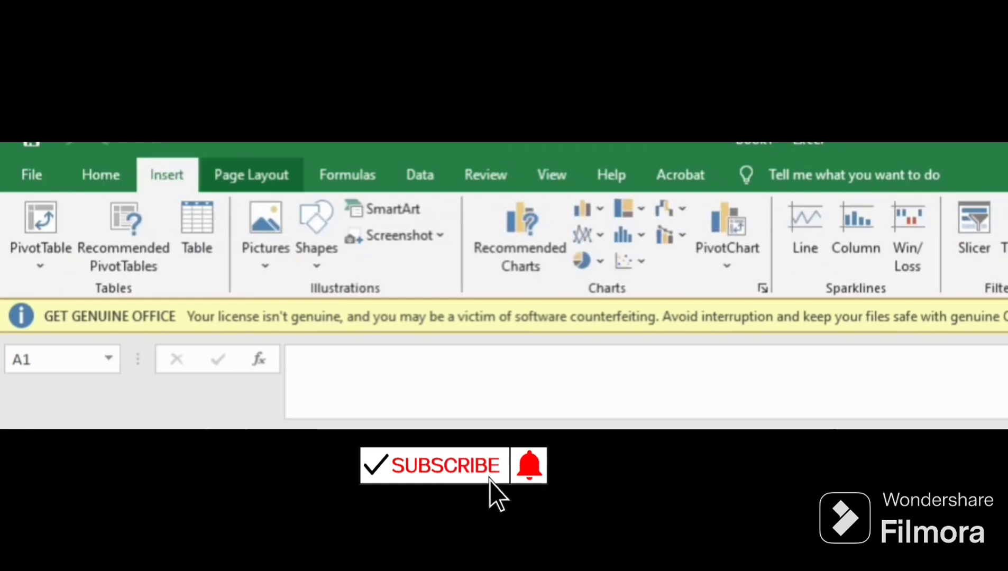
left_click(251, 175)
left_click(347, 175)
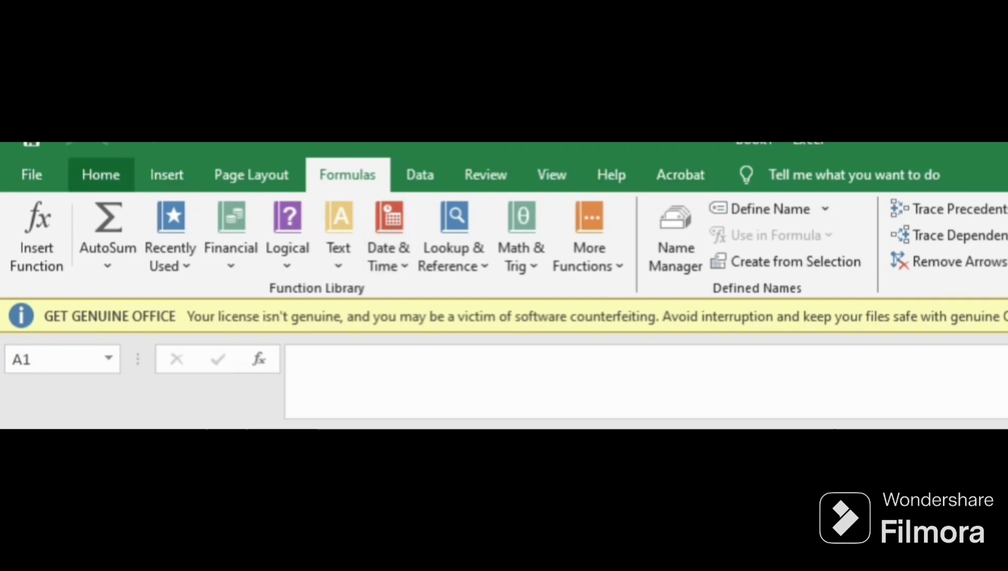
left_click(100, 175)
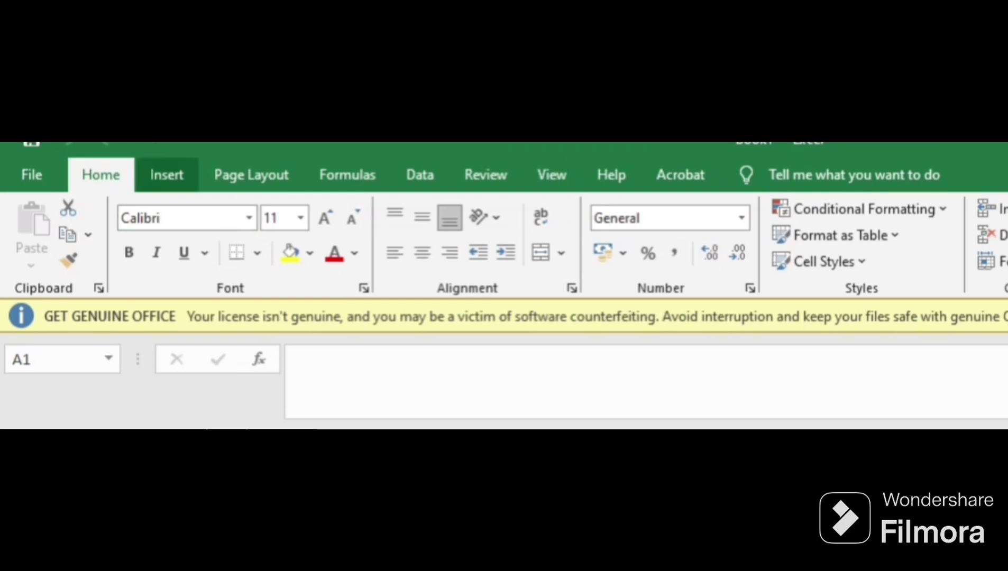
left_click(167, 175)
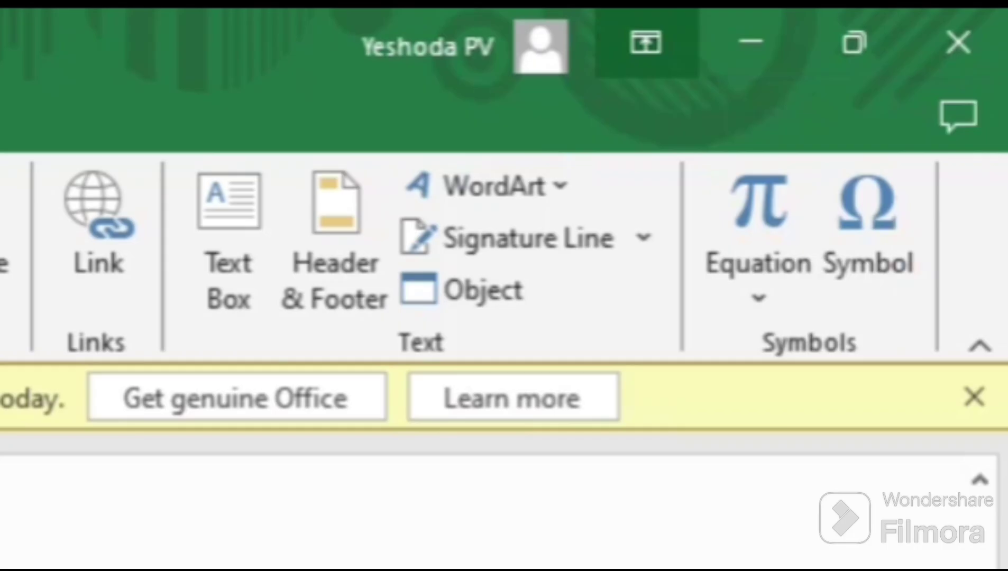
- Set the ribbon to auto-hide and temporarily reveal it
left_click(646, 42)
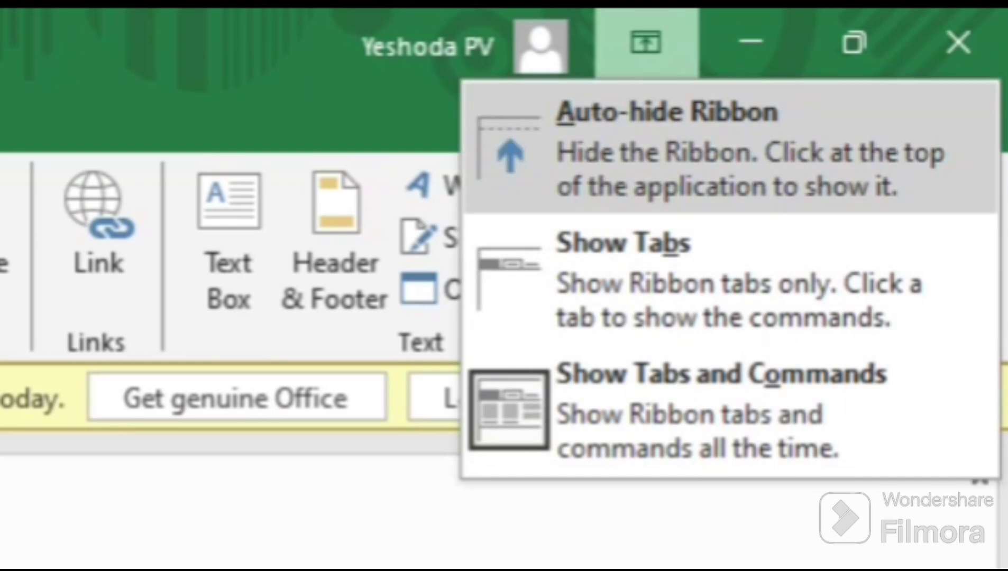
left_click(666, 153)
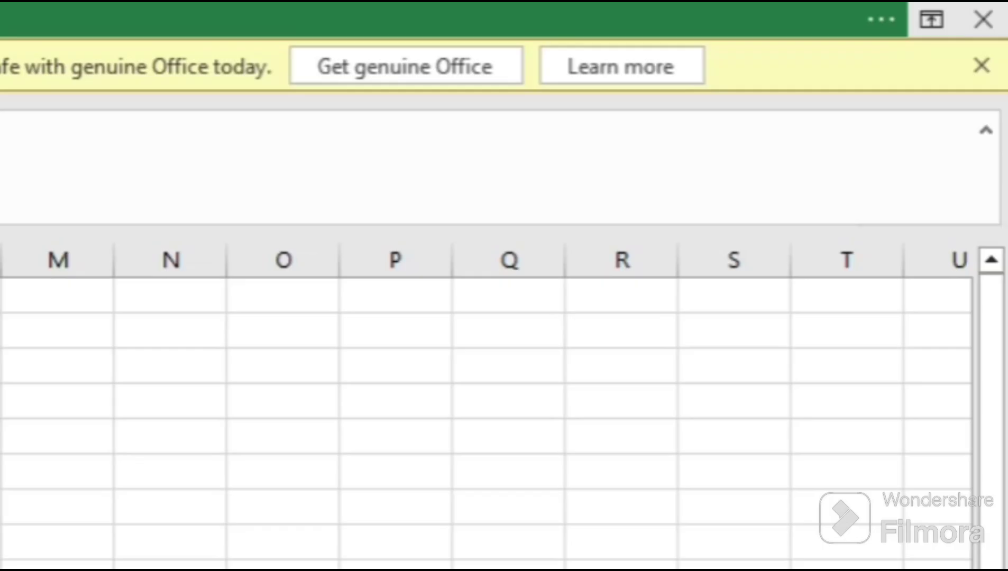
left_click(881, 20)
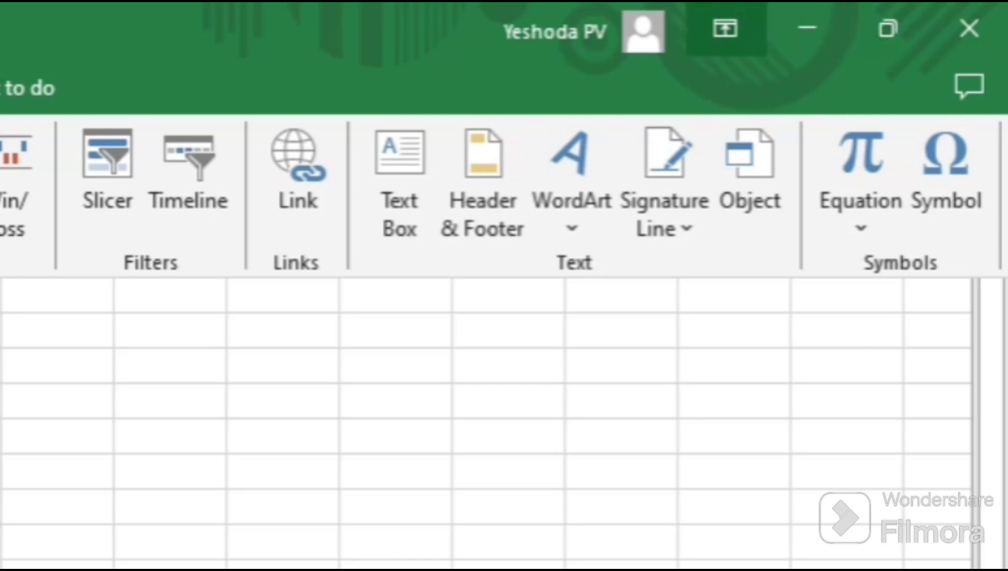
- Switch the ribbon to show tabs only, and set it back to showing tabs and commands
left_click(725, 28)
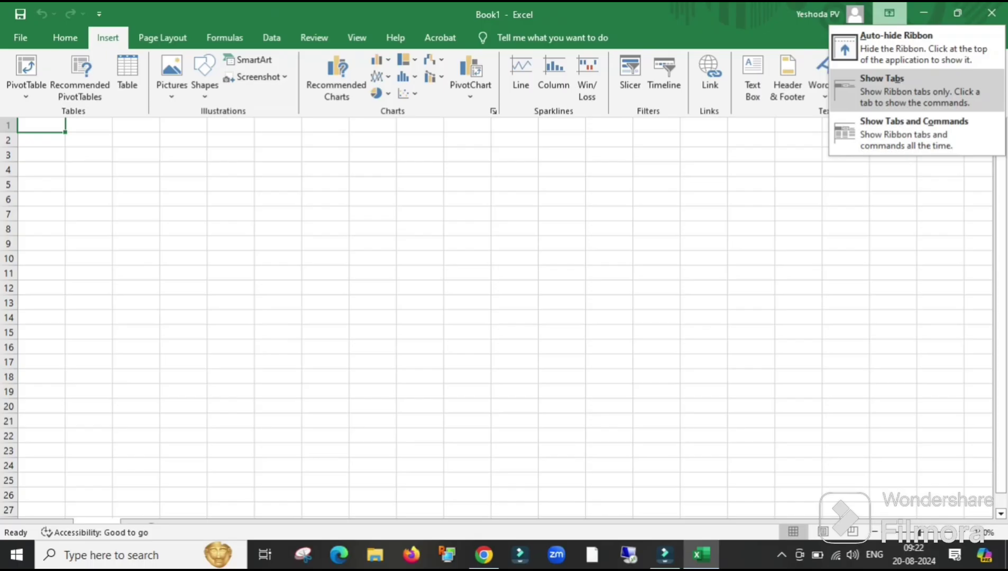
left_click(741, 106)
left_click(955, 9)
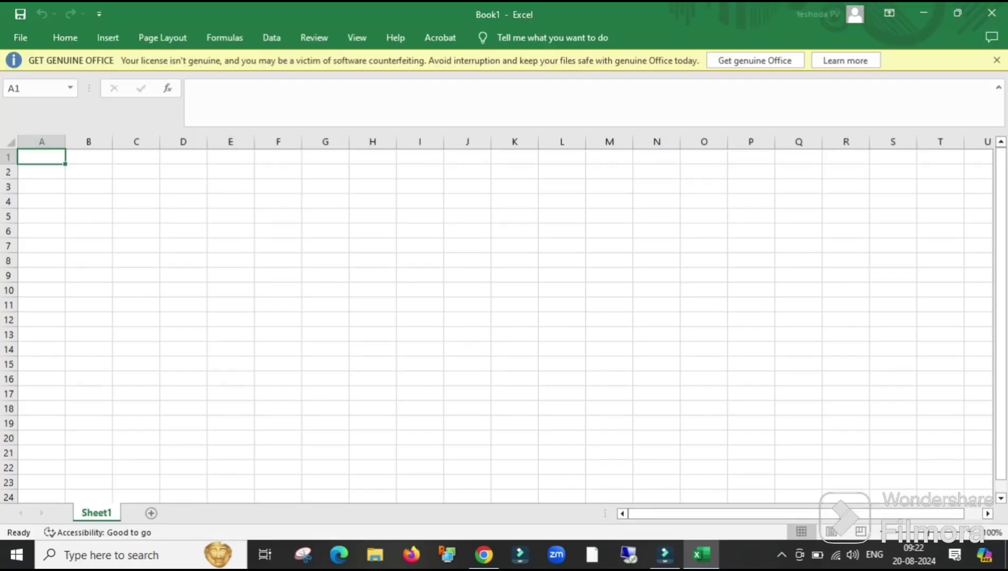
left_click(889, 14)
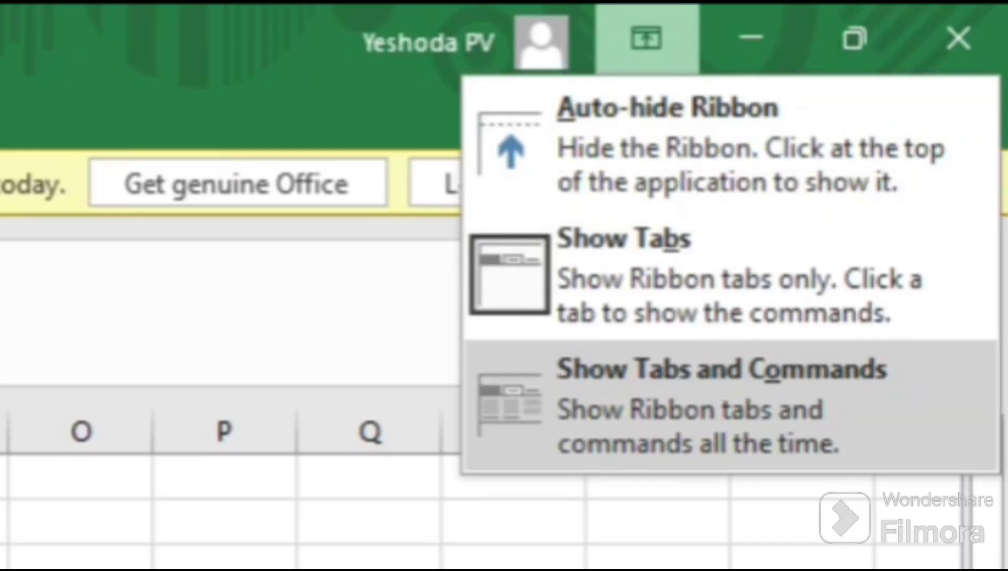
key("Return")
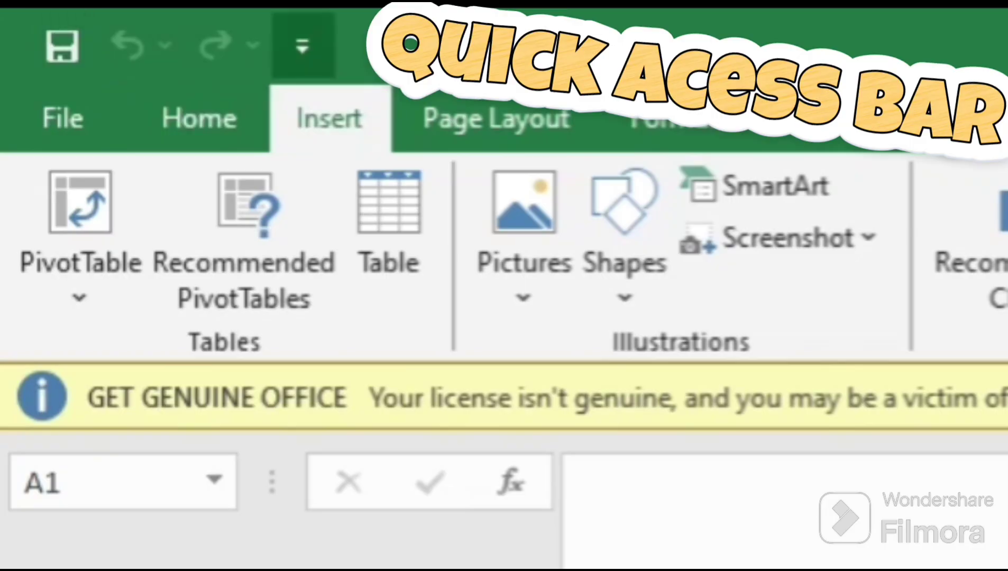
- Add the Cut command to the Quick Access Toolbar for all documents
left_click(303, 46)
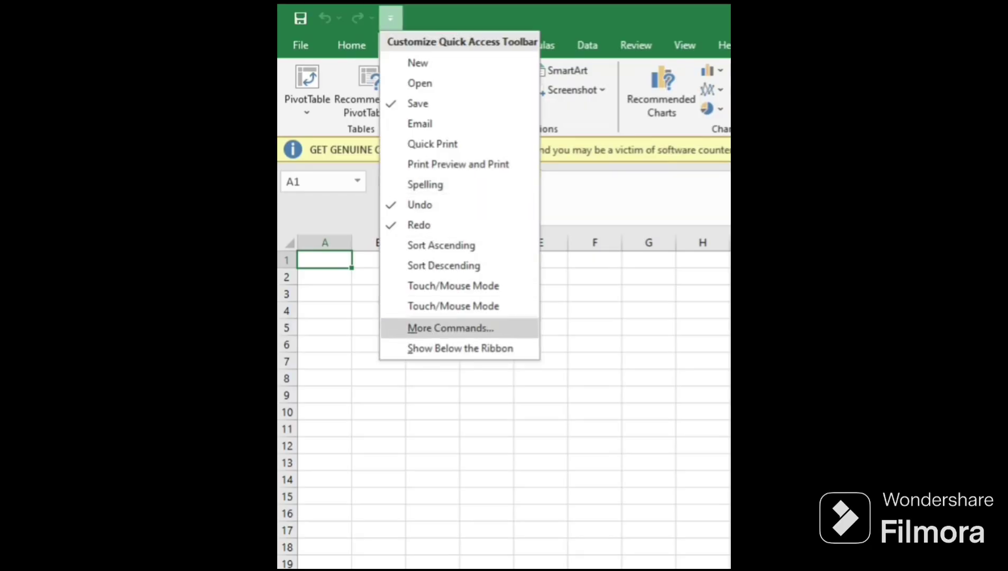
left_click(450, 328)
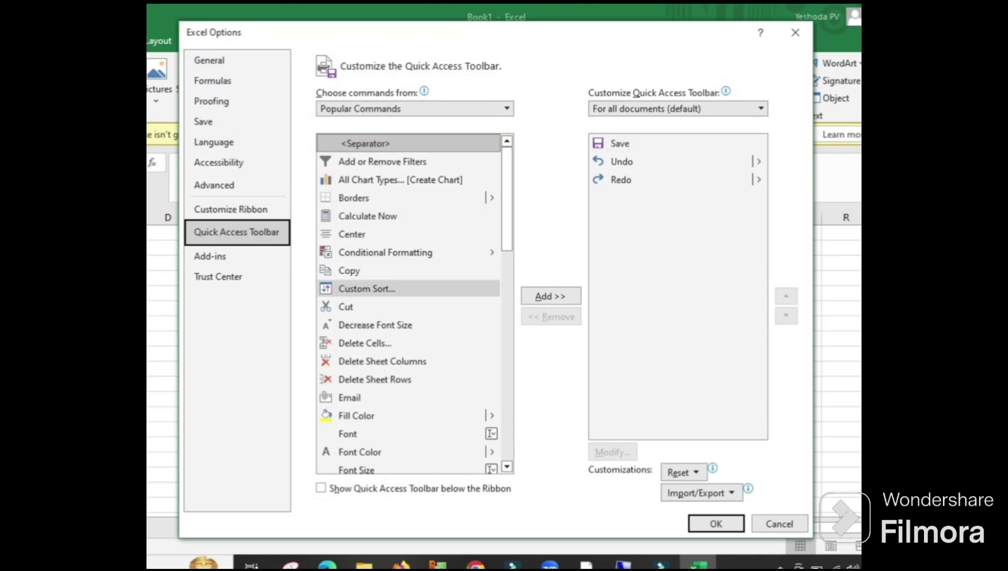
left_click(407, 307)
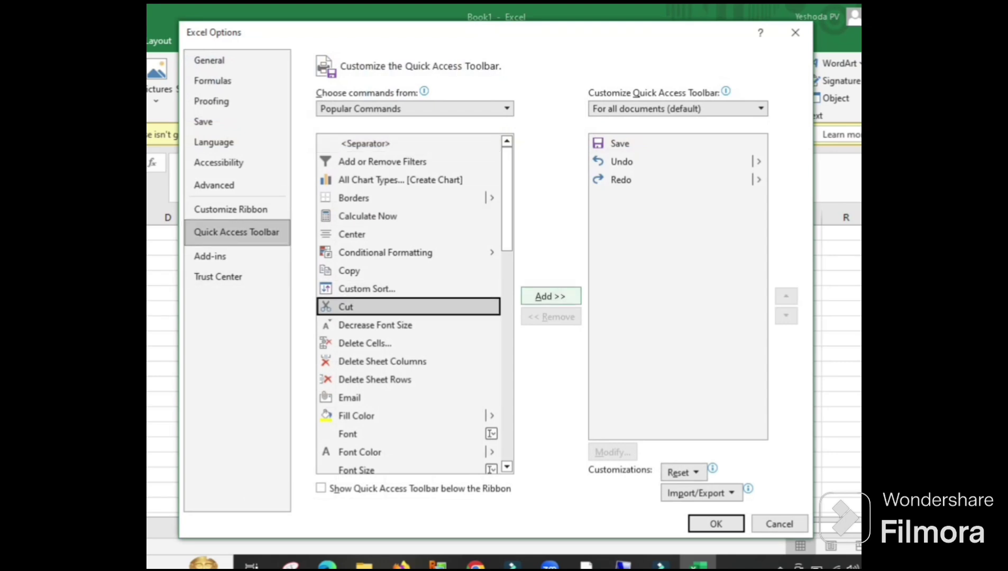
left_click(551, 297)
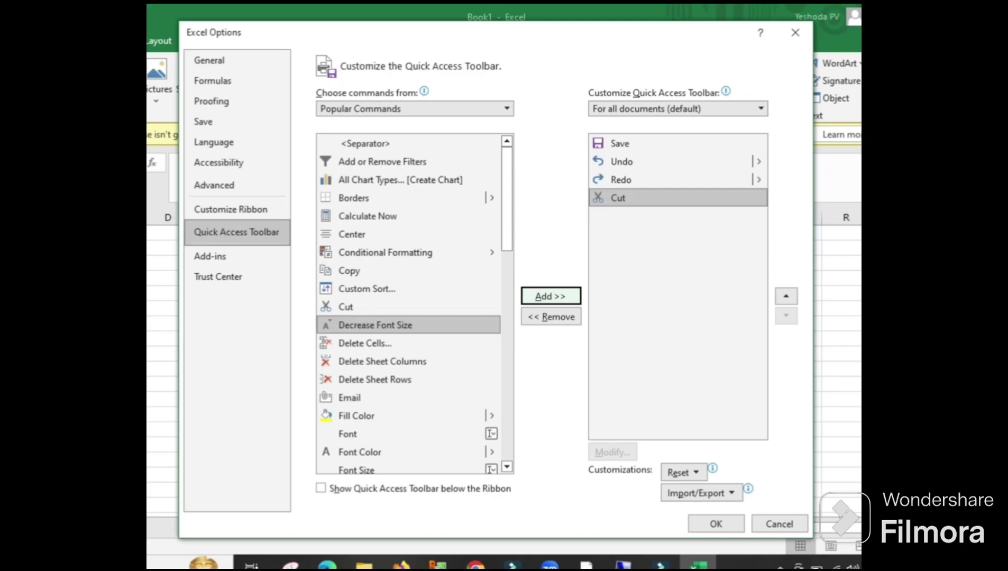
left_click(716, 524)
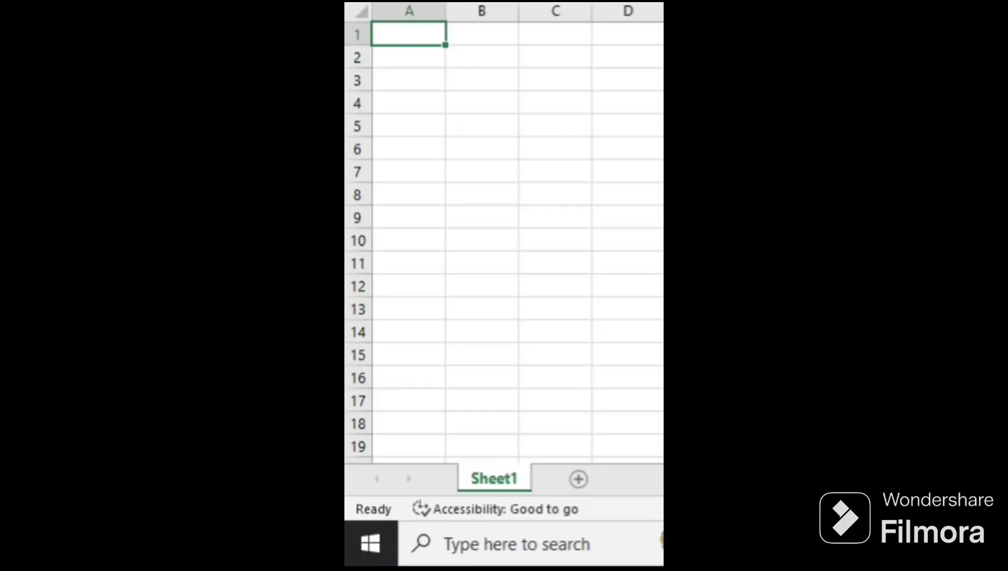
- Select cell D13 and put it into edit mode
left_click(183, 210)
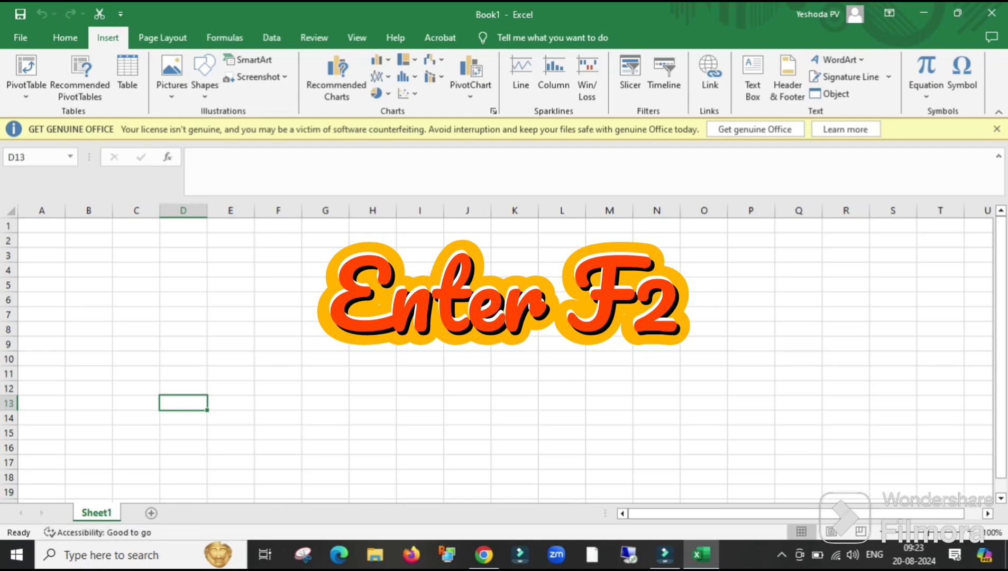
key("F2")
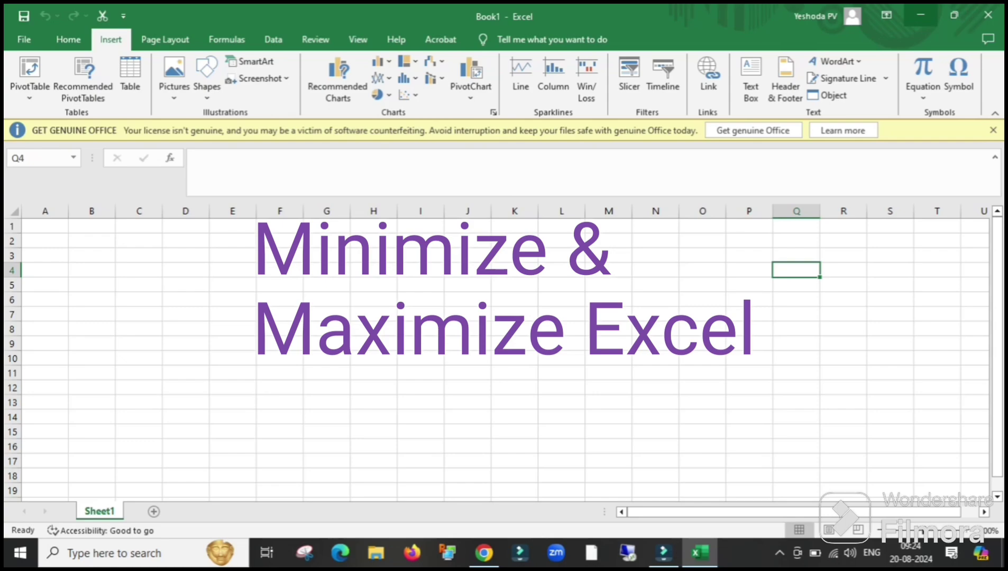
- Minimize and reopen the Excel window, restore it down to a smaller size and maximize it again
left_click(921, 16)
left_click(699, 553)
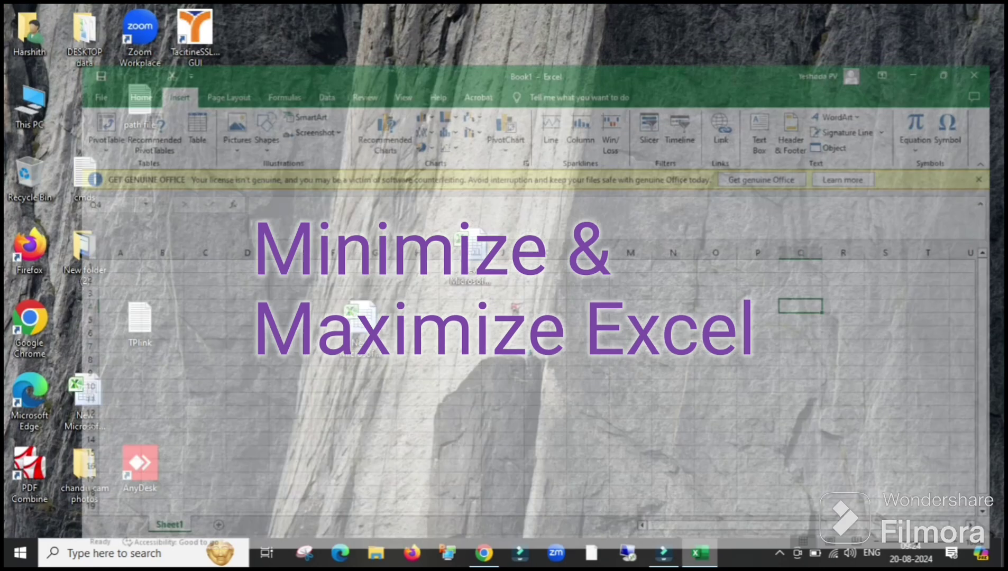
left_click(954, 15)
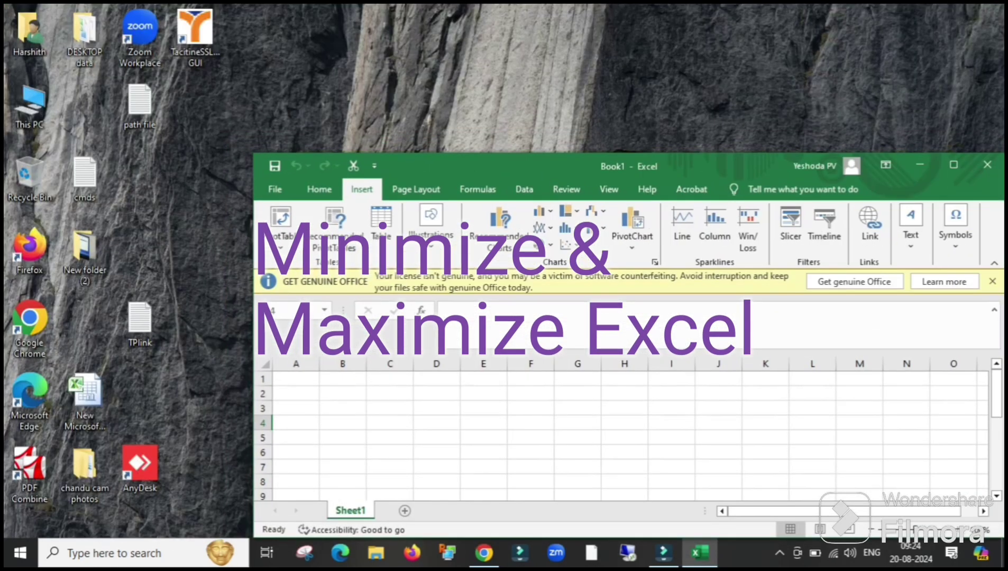
left_click(954, 165)
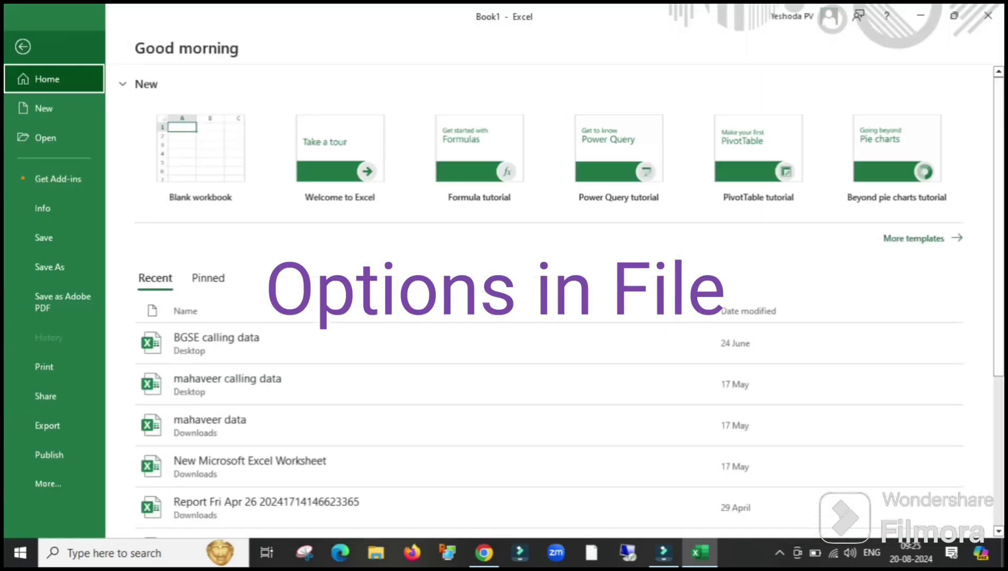
- Change the Excel options so new workbooks include 3 sheets, and create a new workbook
left_click(48, 483)
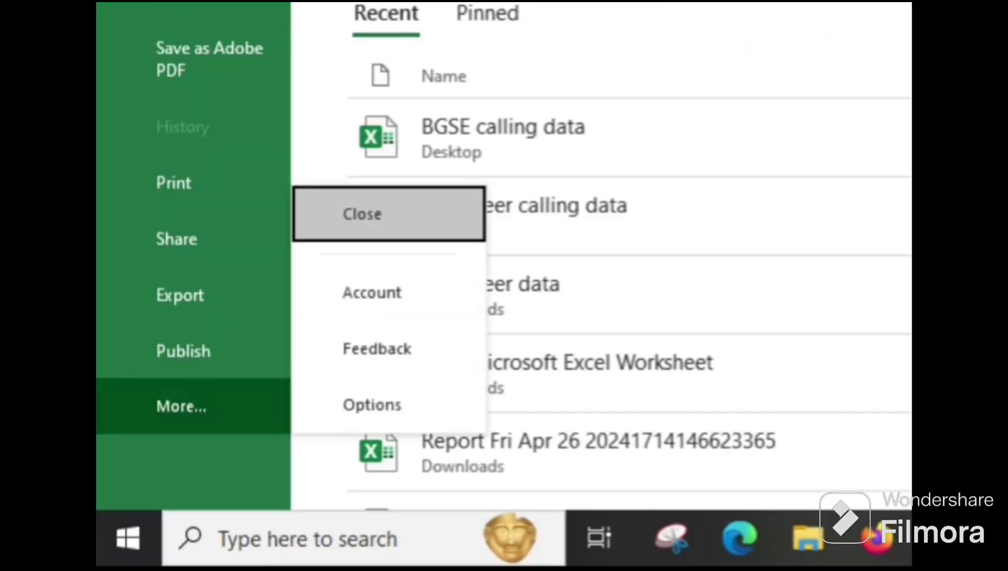
key("Escape")
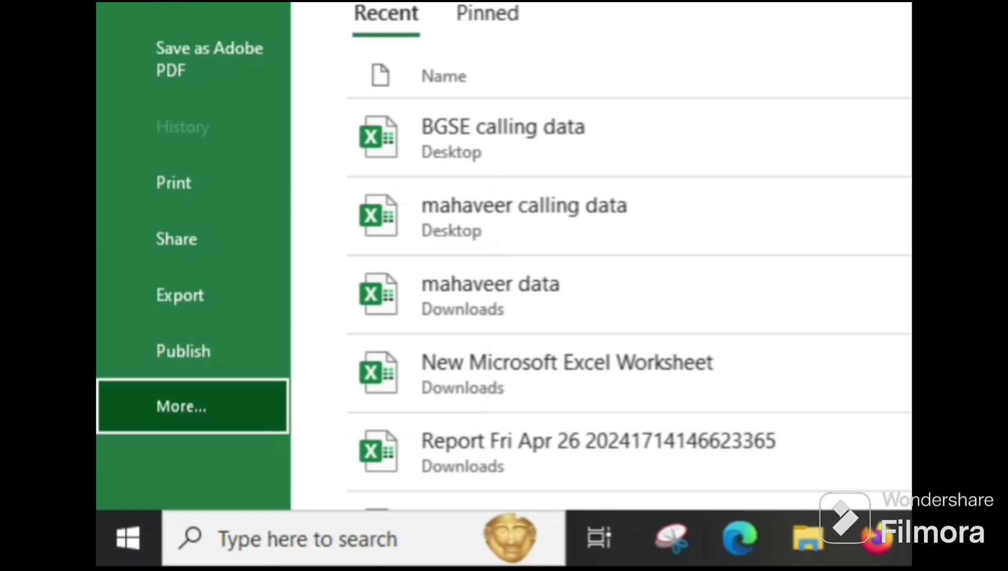
key("Return")
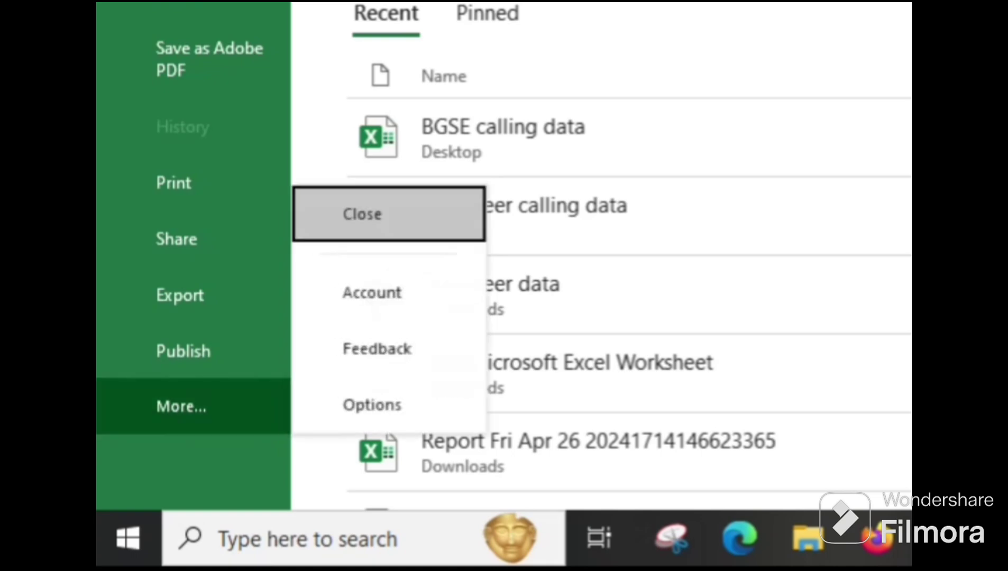
key("Up")
key("Return")
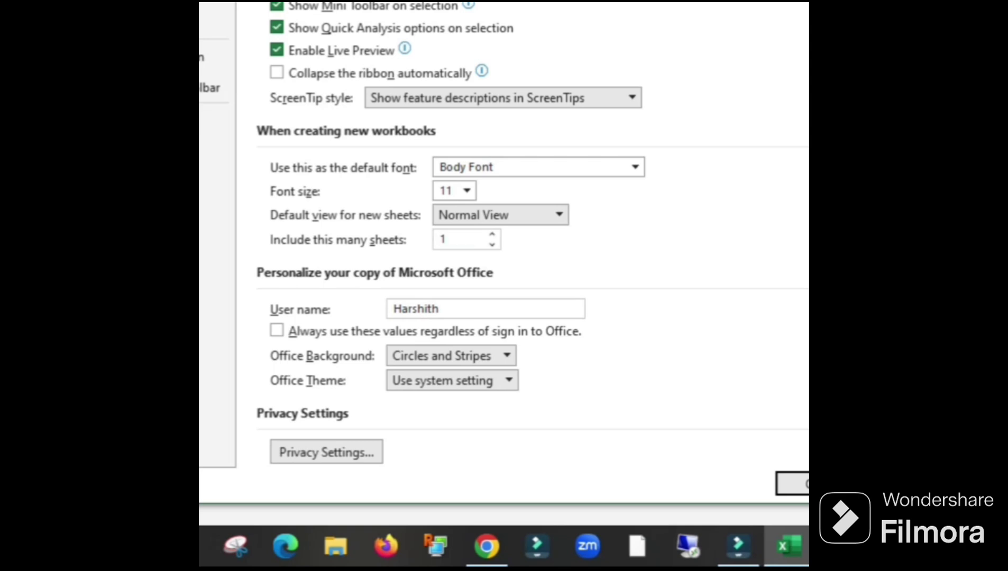
double_click(459, 239)
type("3")
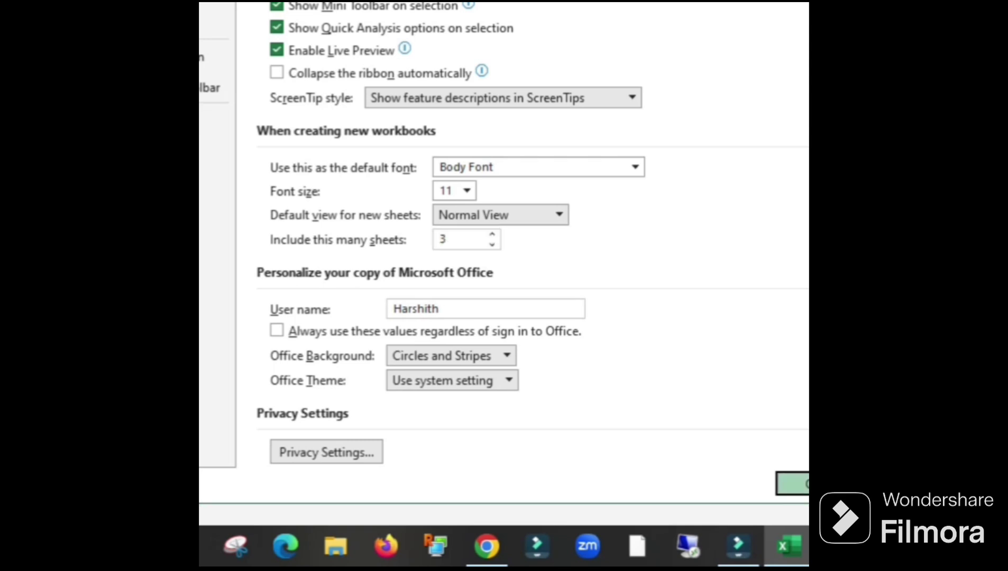
left_click(793, 483)
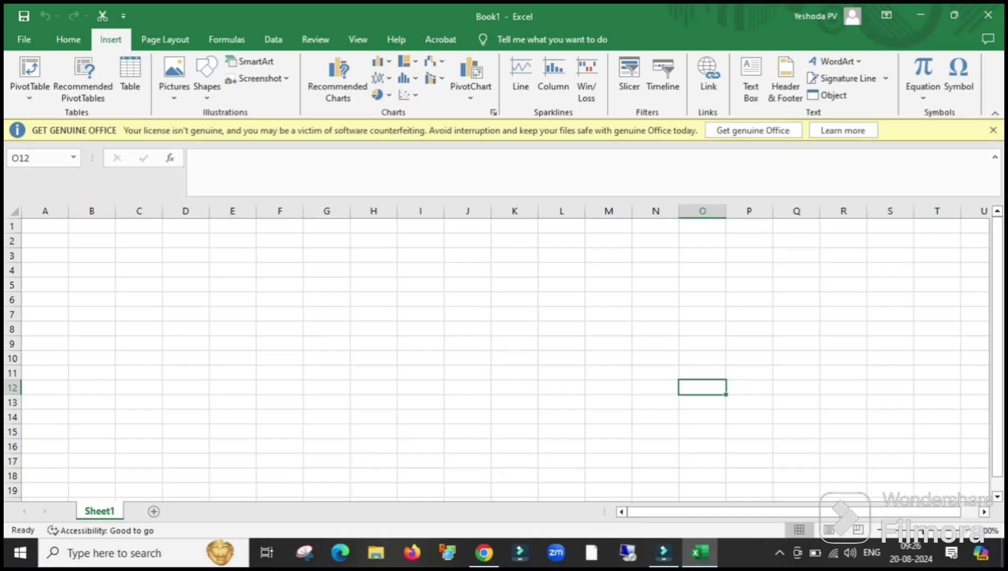
key("ctrl+n")
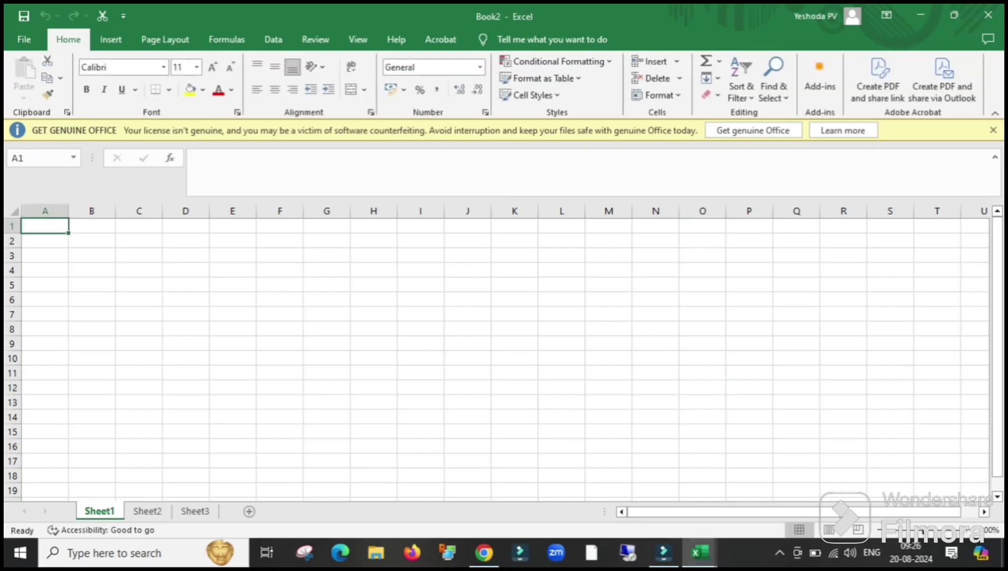